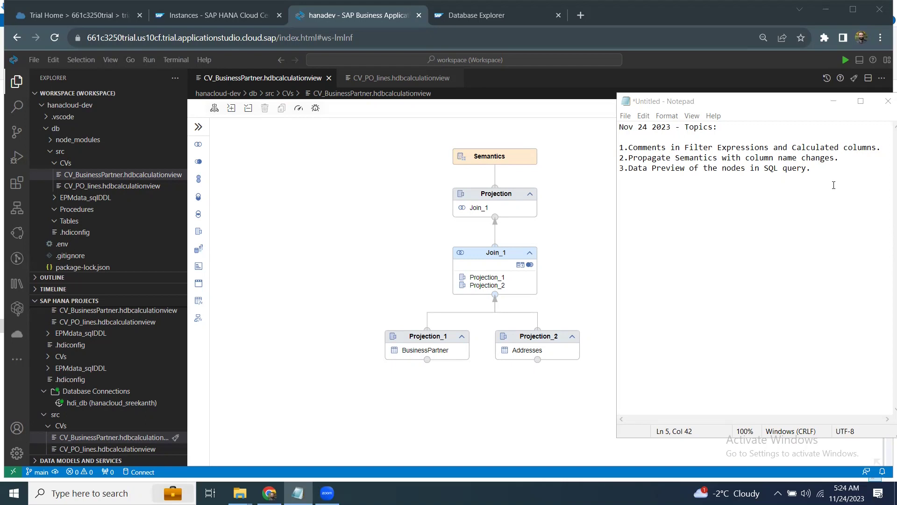
# - Examine the comment in the DISCOUNT calculated column's expression in Projection_2 of CV_PO_lines
pyautogui.click(883, 147)
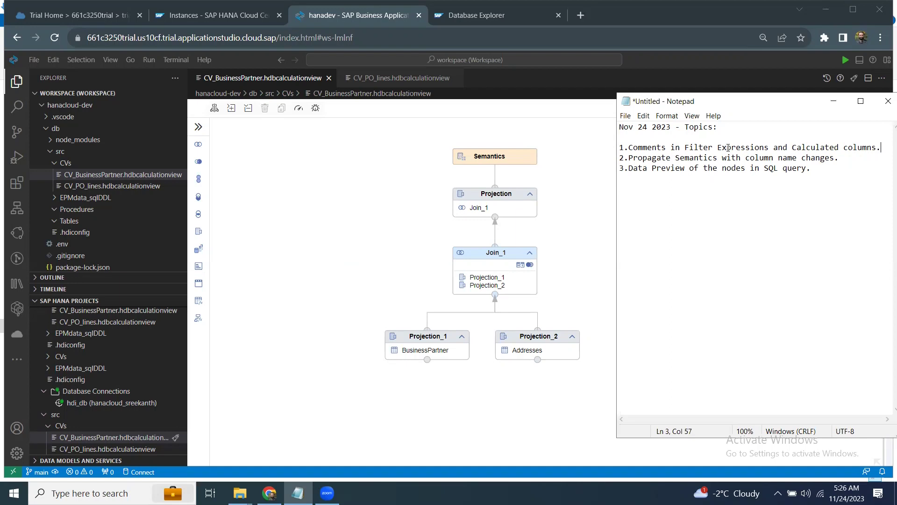
pyautogui.click(393, 82)
pyautogui.scroll(-3, 650, 280)
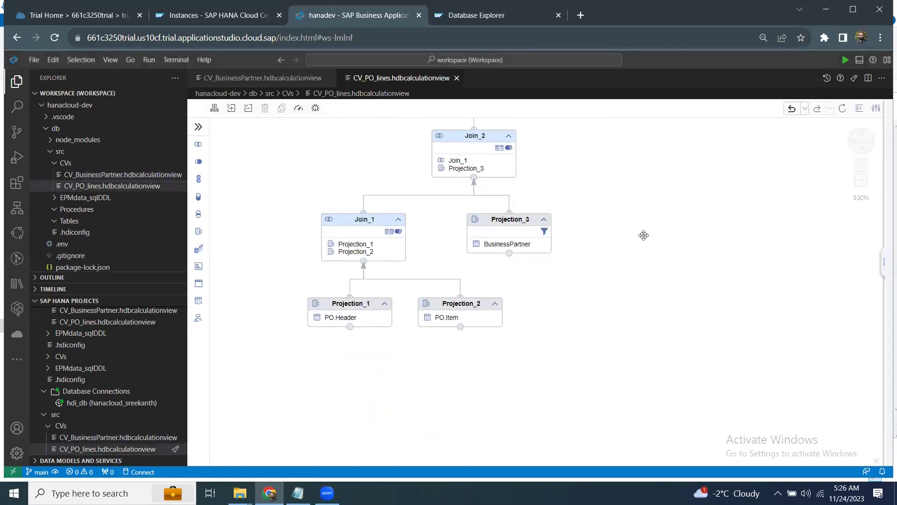
pyautogui.click(464, 314)
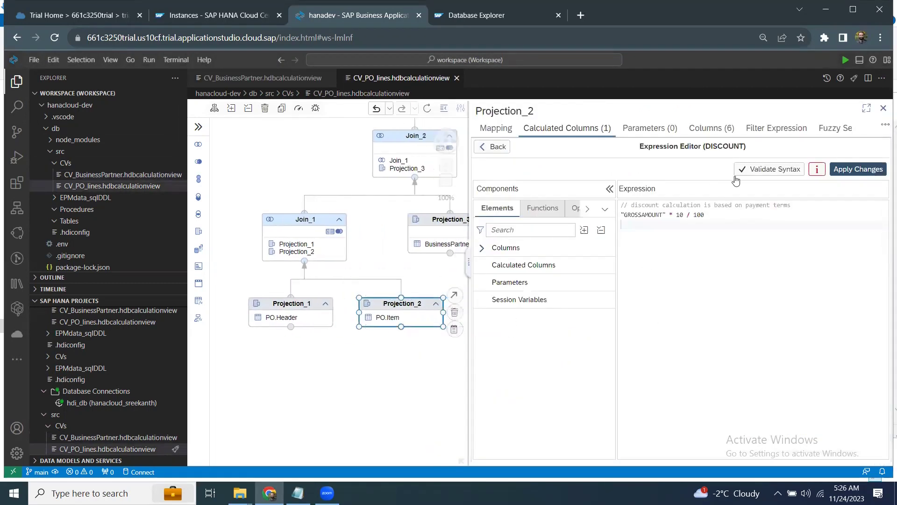
pyautogui.click(776, 132)
pyautogui.click(593, 132)
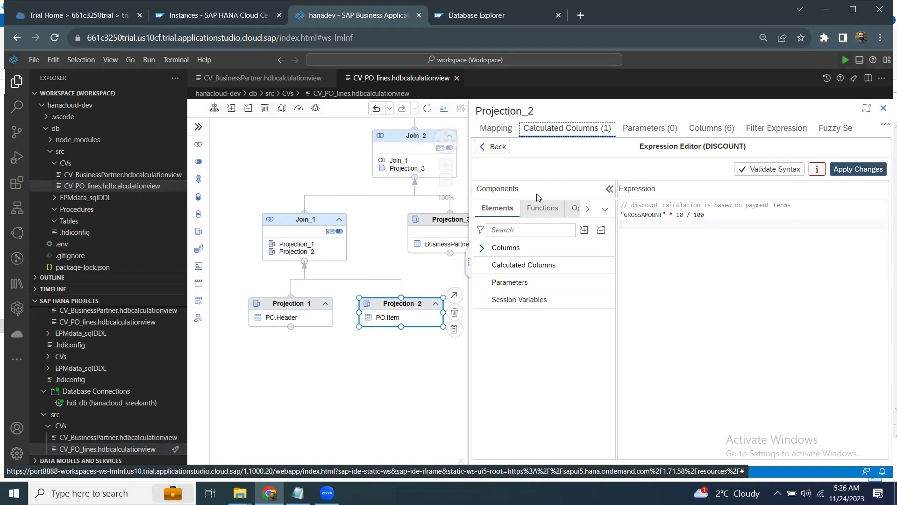
pyautogui.click(494, 147)
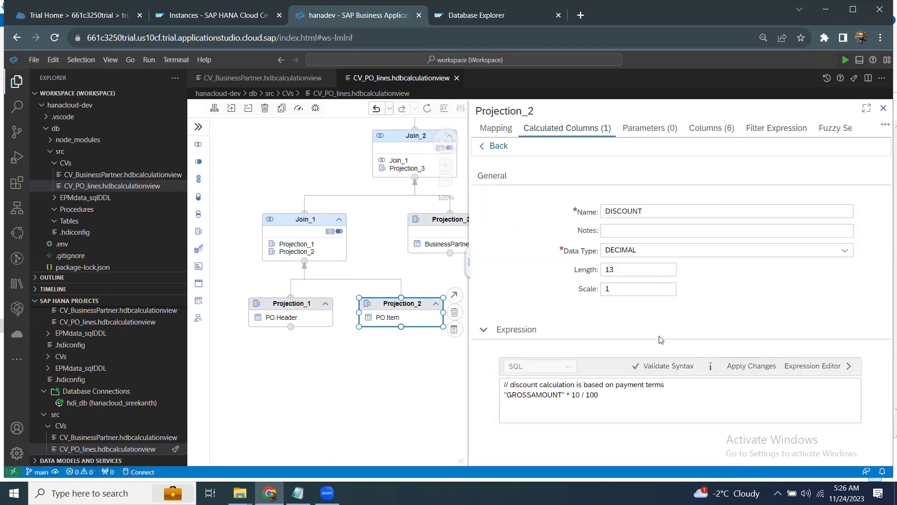
pyautogui.click(557, 397)
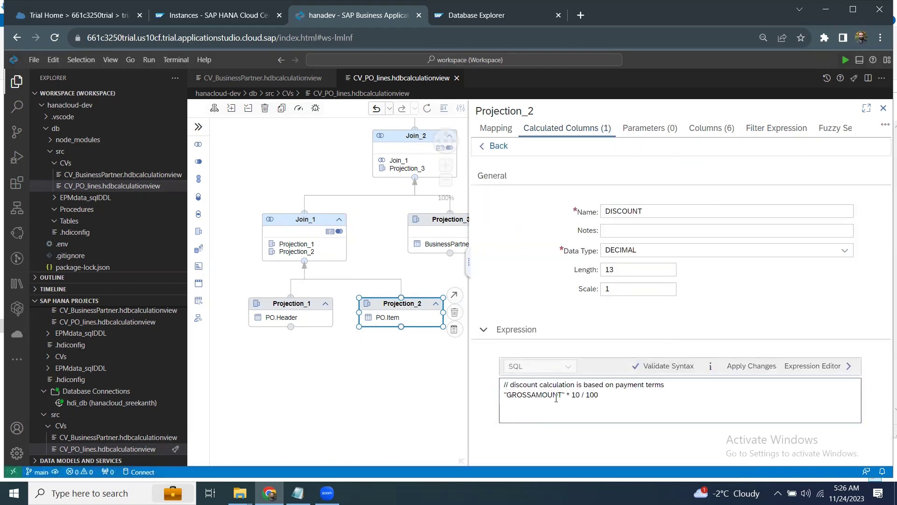
pyautogui.click(743, 367)
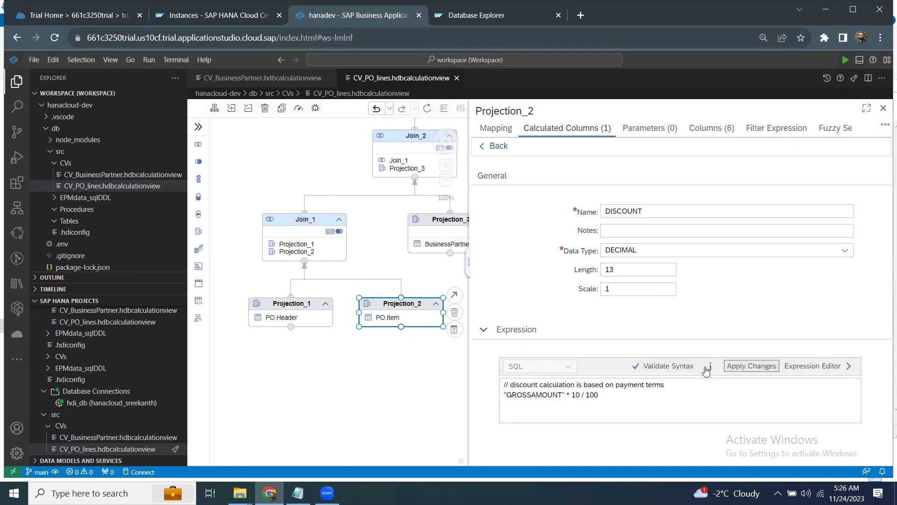
pyautogui.click(806, 367)
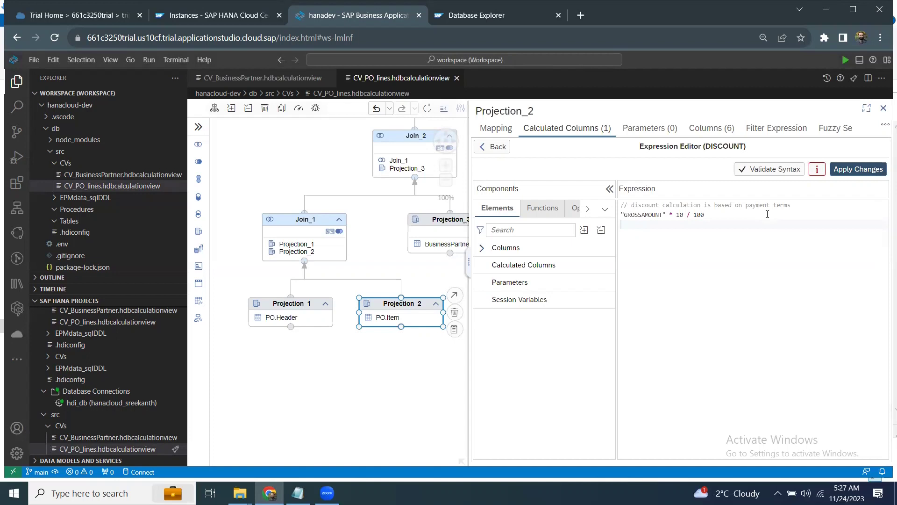
pyautogui.click(496, 147)
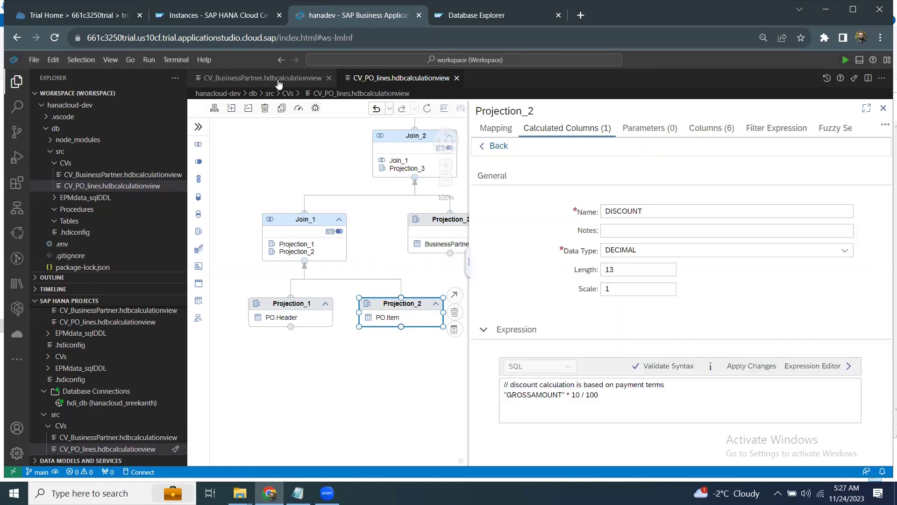
# - Enter the filter expression "COUNTRY" = 'USA' for Projection_2 (Addresses) in CV_BusinessPartner
pyautogui.click(276, 79)
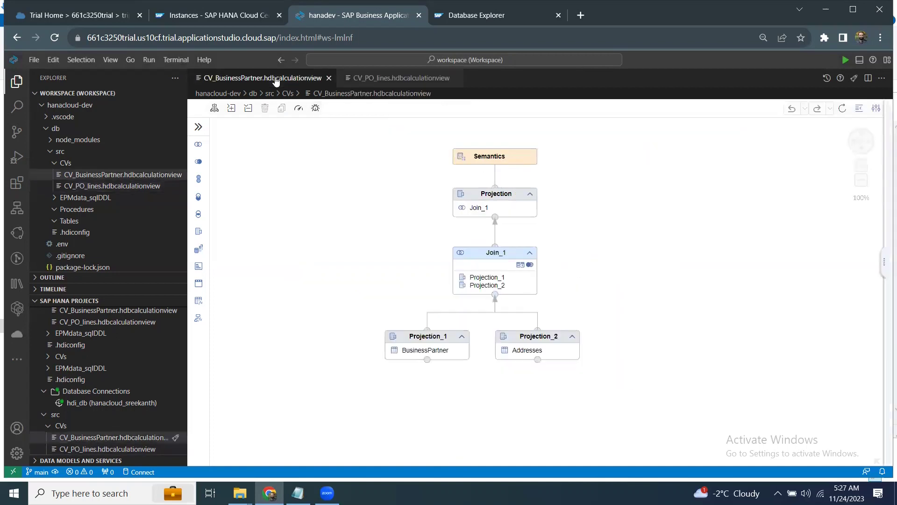
pyautogui.click(538, 330)
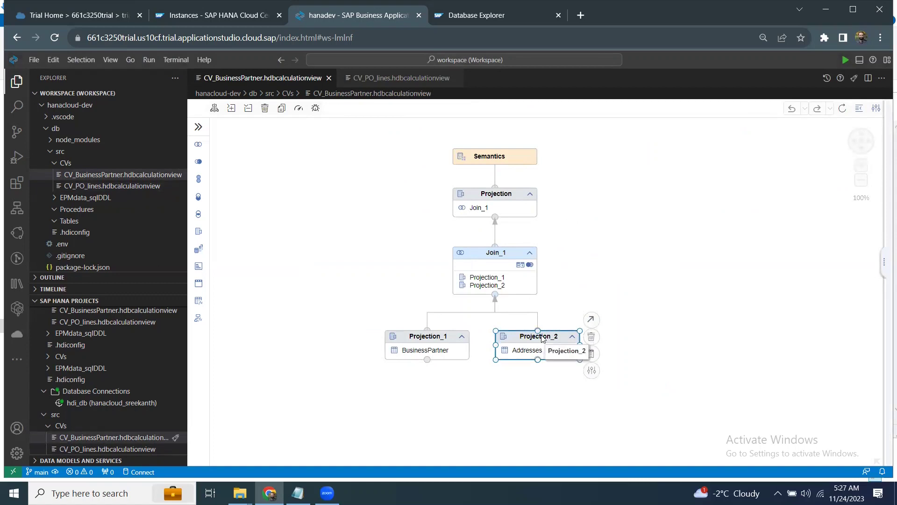
pyautogui.doubleClick(542, 338)
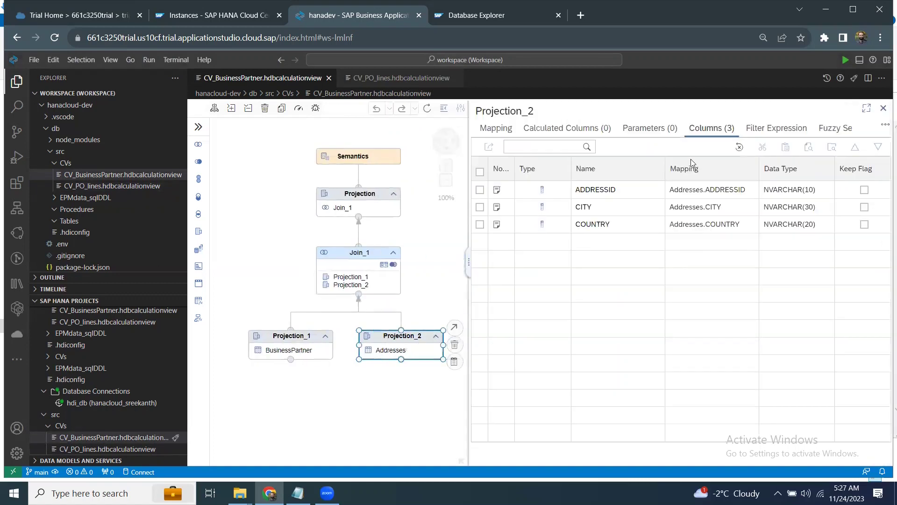
pyautogui.click(775, 133)
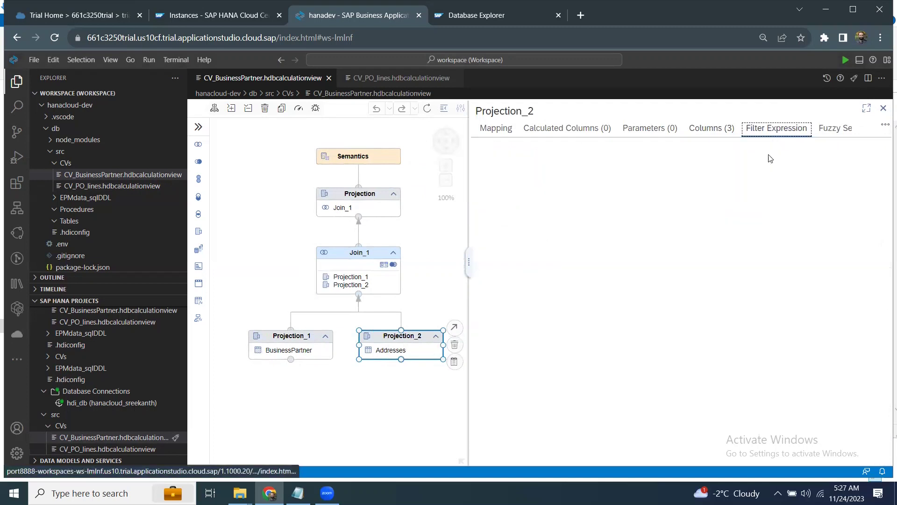
pyautogui.click(663, 200)
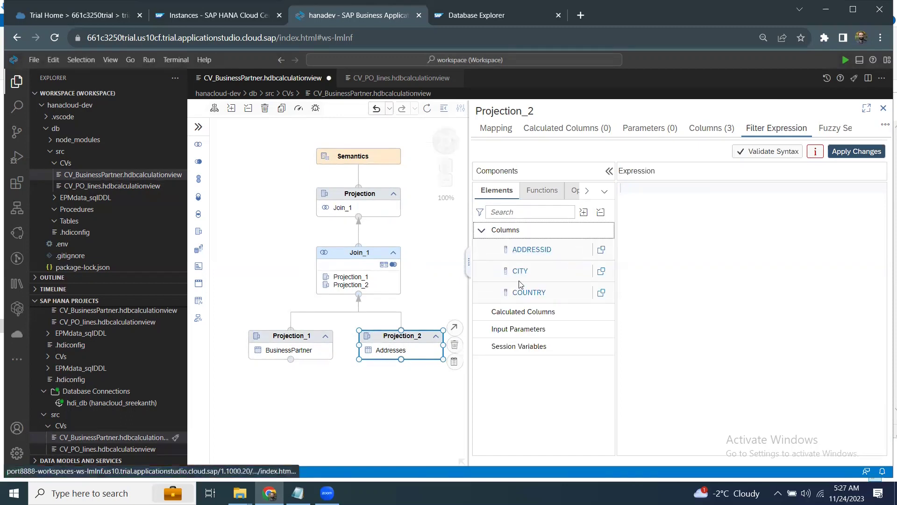
pyautogui.doubleClick(524, 293)
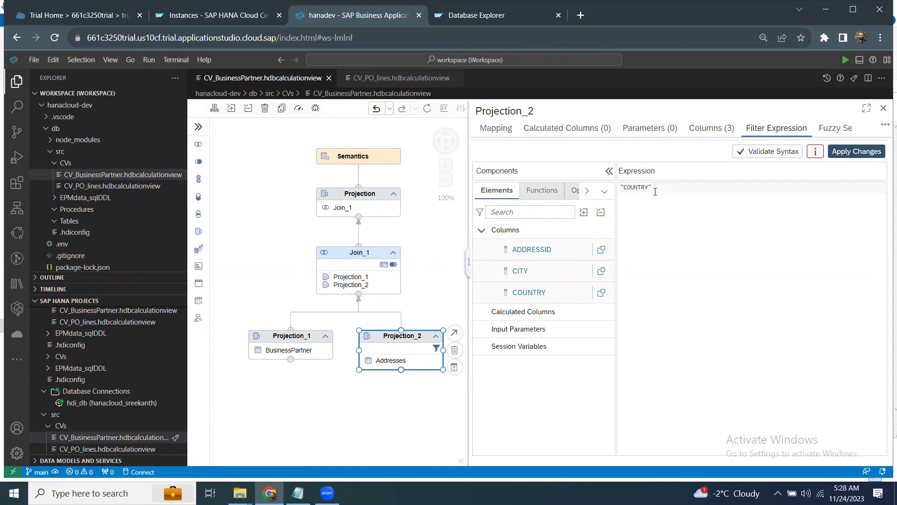
pyautogui.write("= 'USA")
# - Add the comment line "//Country USA is chosen by default all the time." above the filter condition, apply the changes and close the node details
pyautogui.click(621, 188)
pyautogui.press('Return')
pyautogui.write('//')
pyautogui.press('BackSpace')
pyautogui.press('BackSpace')
pyautogui.write('//Country USA is chosen by default')
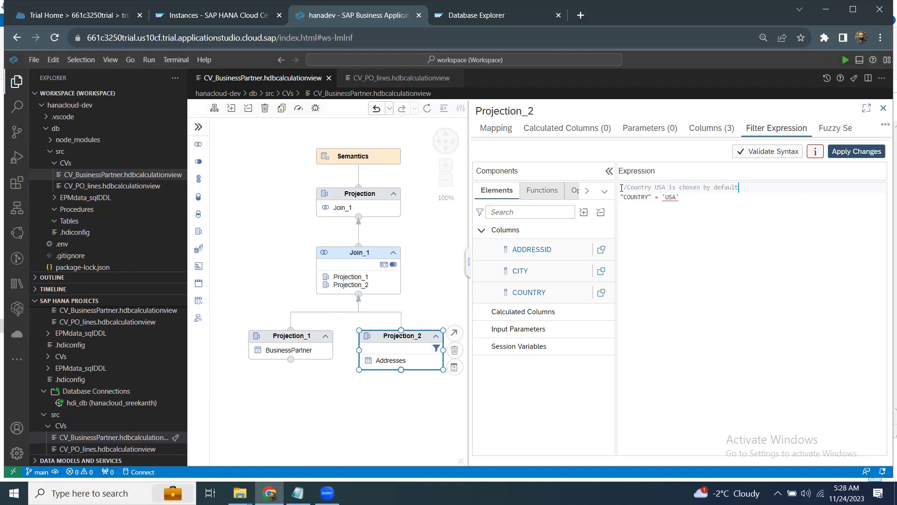
pyautogui.write(' all the time.')
pyautogui.click(857, 151)
pyautogui.click(883, 108)
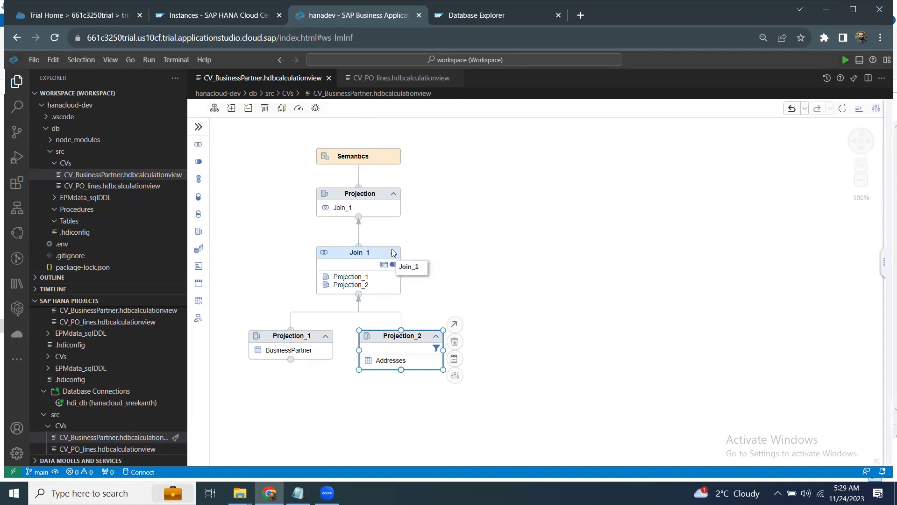
# - Check the topic list in Notepad and review the commented filter expression of Projection_2
pyautogui.hotkey('alt', 'Tab')
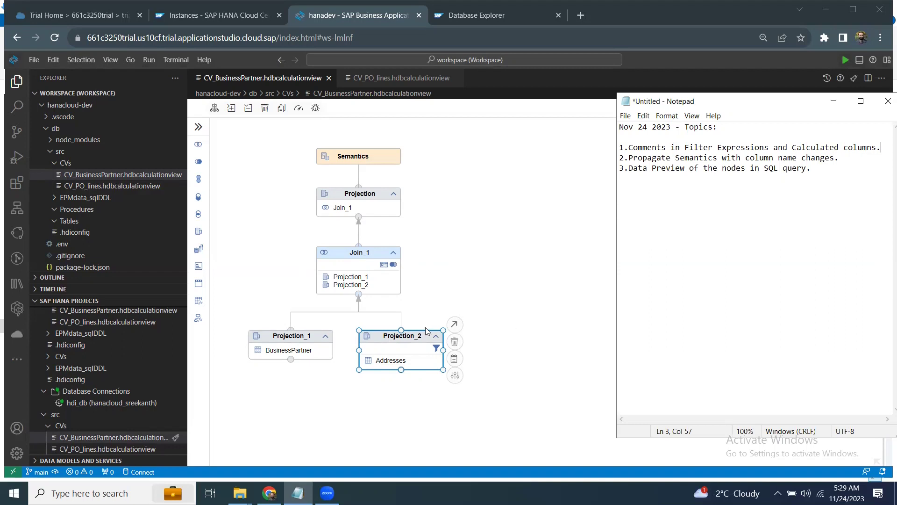
pyautogui.click(400, 339)
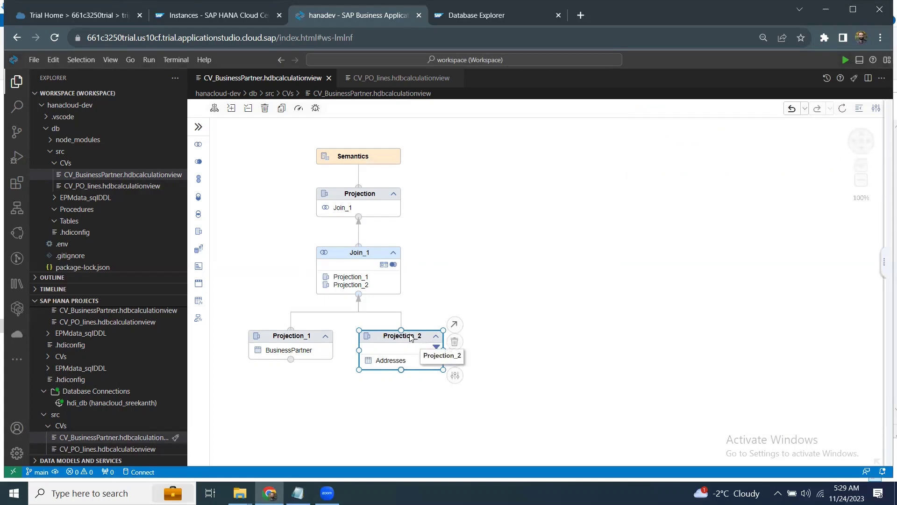
pyautogui.doubleClick(410, 338)
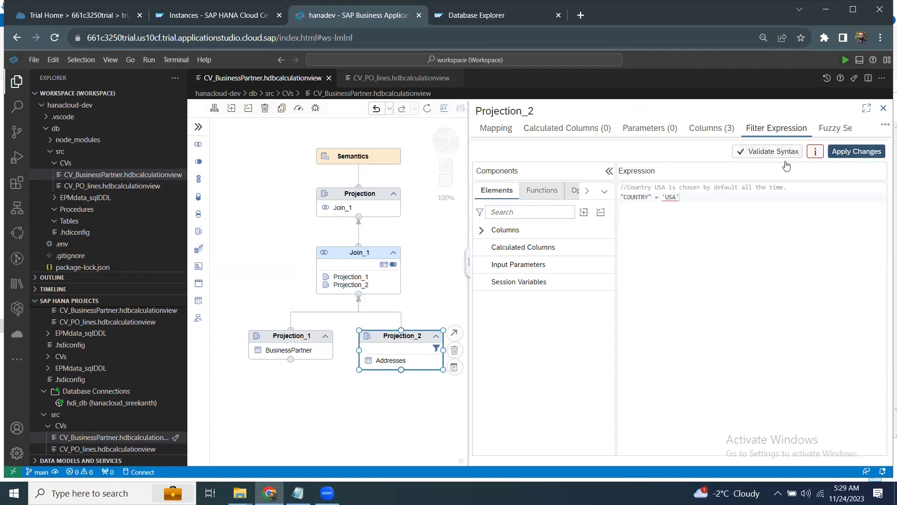
pyautogui.click(883, 107)
# - Rename the output column COUNTRY of Projection_2 to COUNTRY_REG in its mapping and save the calculation view
pyautogui.doubleClick(401, 336)
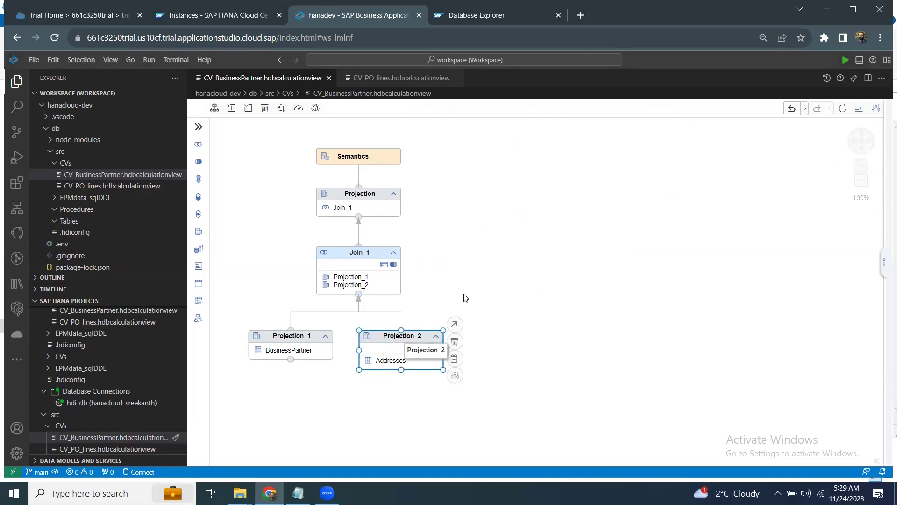
pyautogui.click(488, 128)
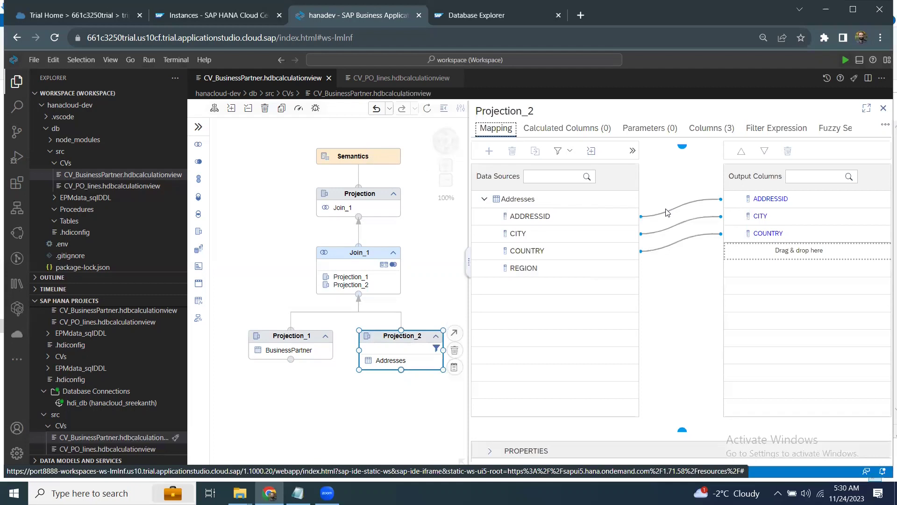
pyautogui.click(785, 238)
pyautogui.click(779, 236)
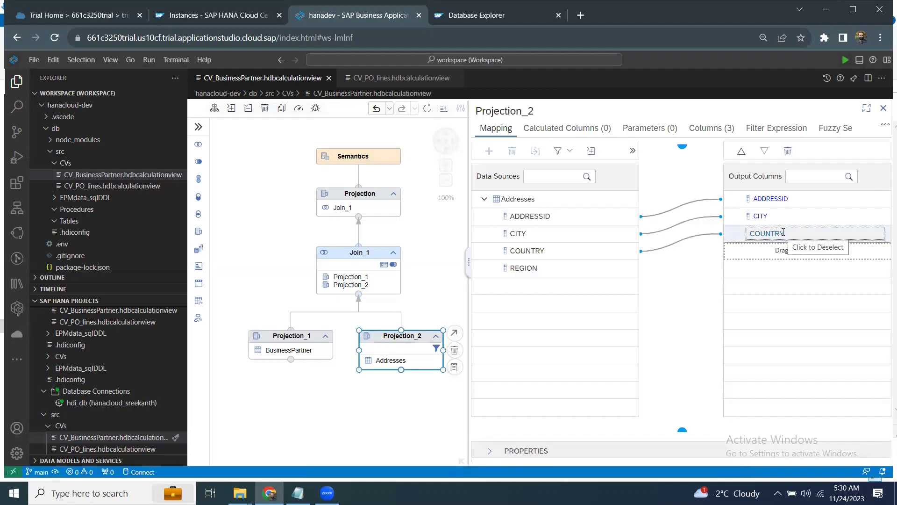
pyautogui.write('_REG')
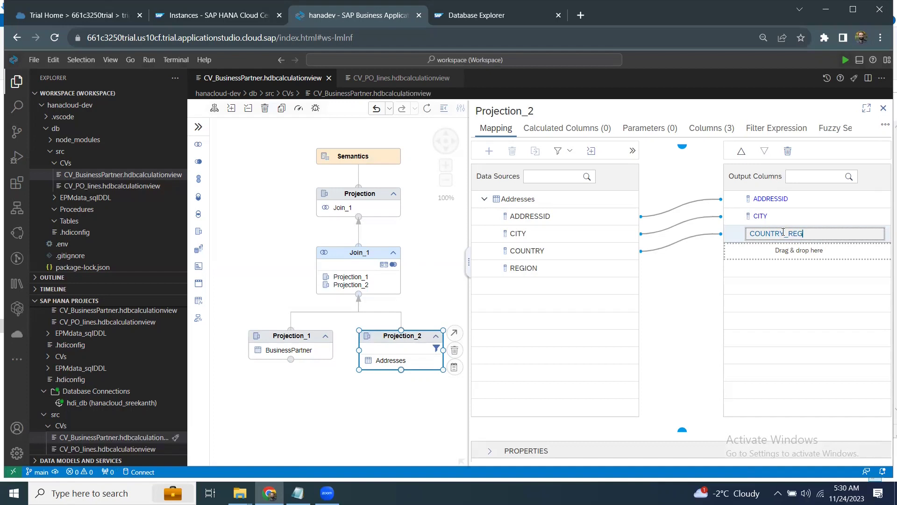
pyautogui.click(707, 289)
pyautogui.hotkey('ctrl', 's')
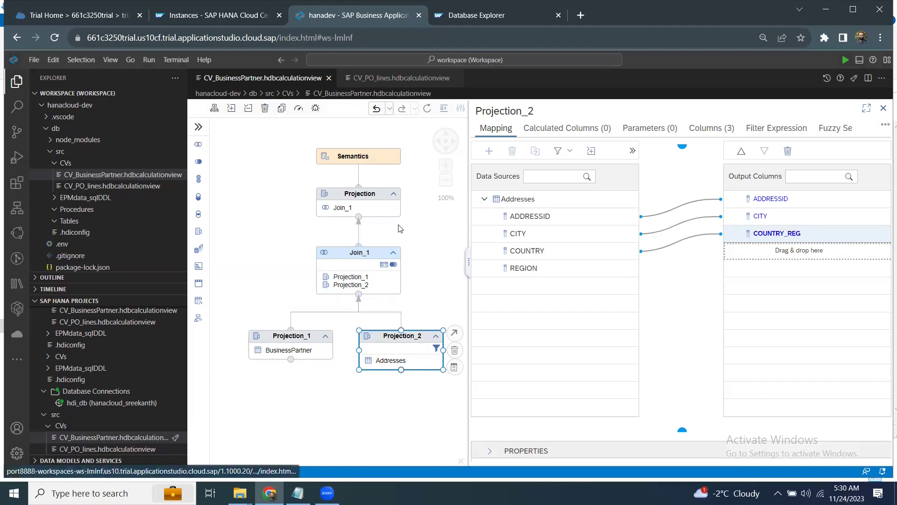
# - Propagate the COUNTRY_REG output column of Projection_2 to Semantics and check the columns in the Semantics node
pyautogui.click(365, 261)
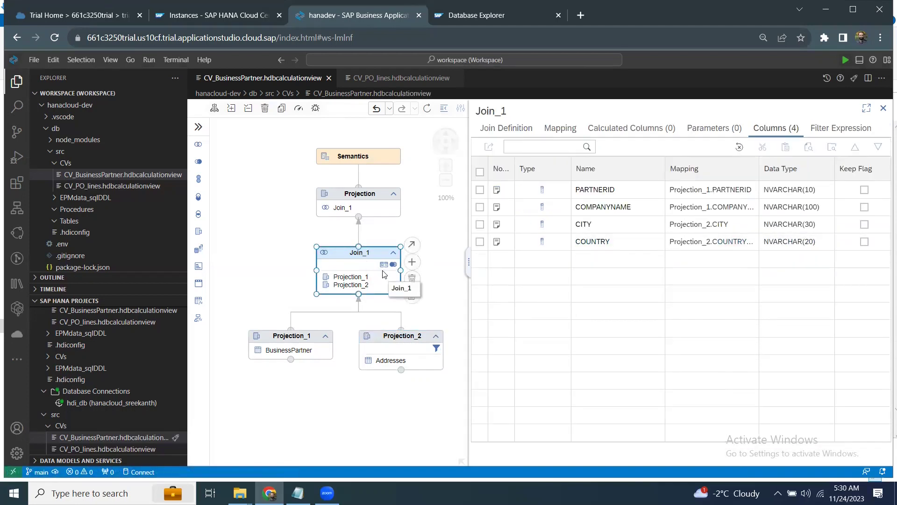
pyautogui.click(412, 348)
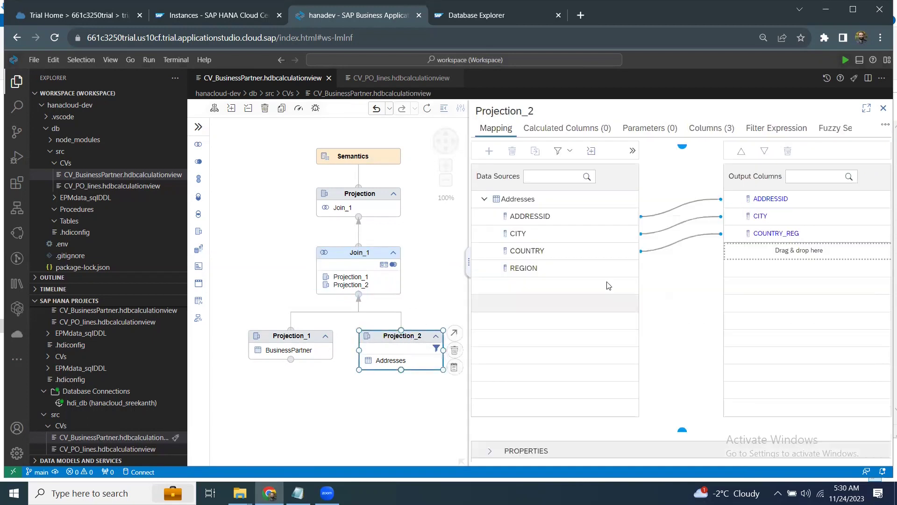
pyautogui.rightClick(824, 238)
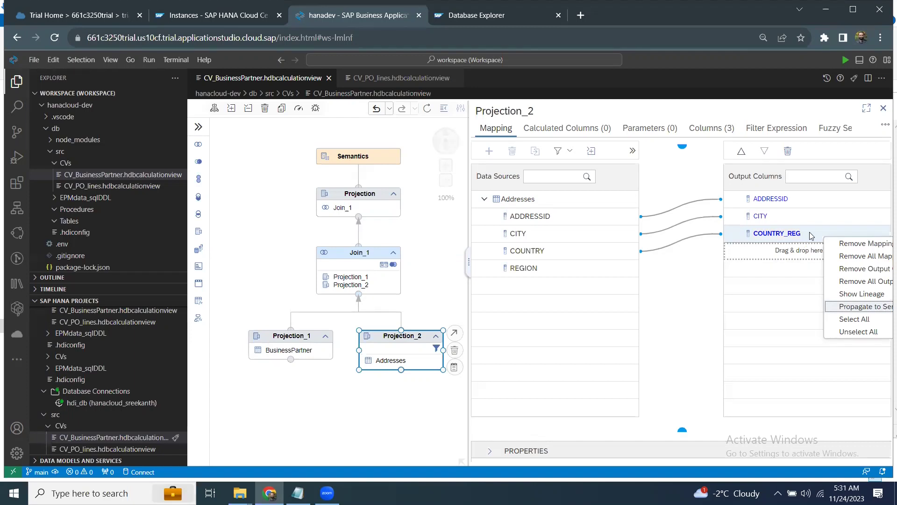
pyautogui.click(856, 307)
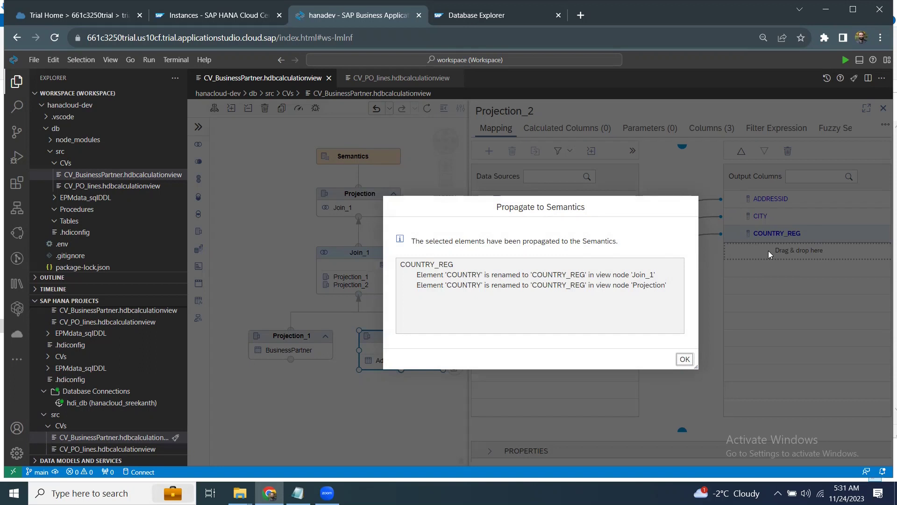
pyautogui.click(684, 359)
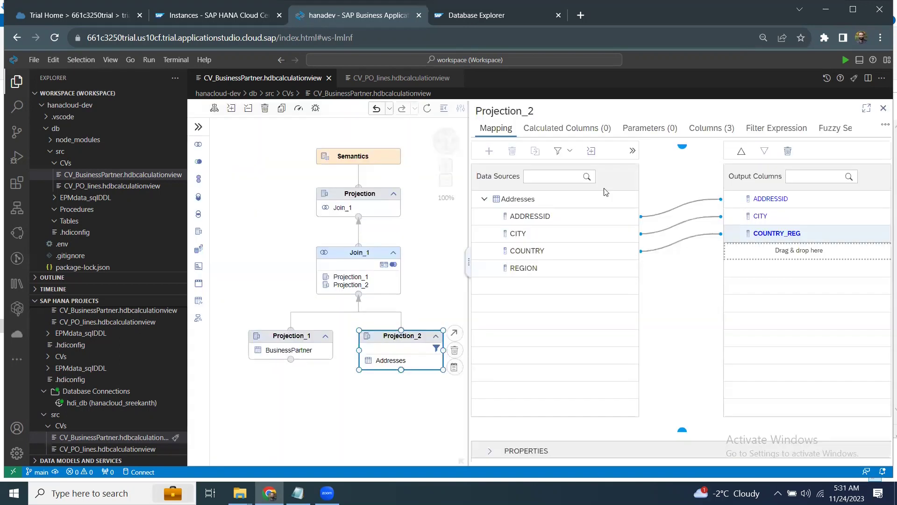
pyautogui.click(372, 157)
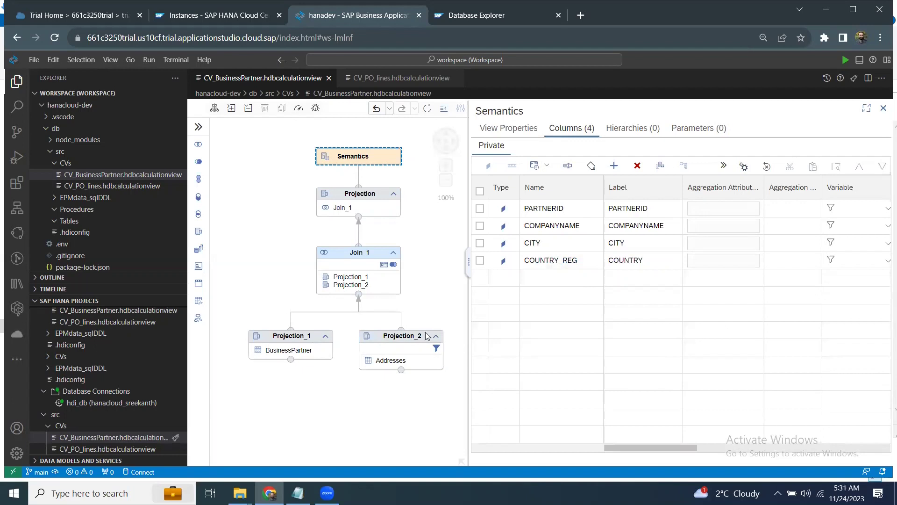
# - Rename the output column COUNTRY_REG of Projection_2 back to COUNTRY and check the columns of Join_1
pyautogui.click(404, 339)
pyautogui.click(790, 234)
pyautogui.click(789, 234)
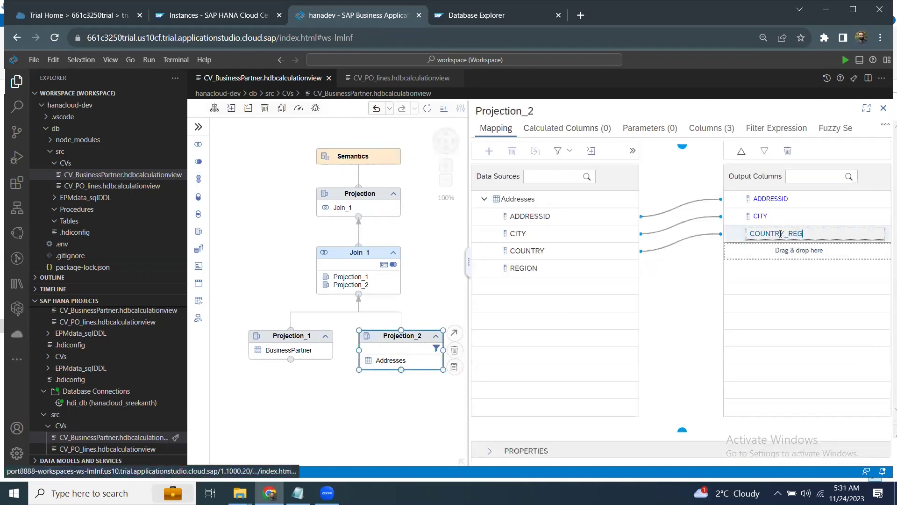
pyautogui.moveTo(785, 234); pyautogui.dragTo(860, 232)
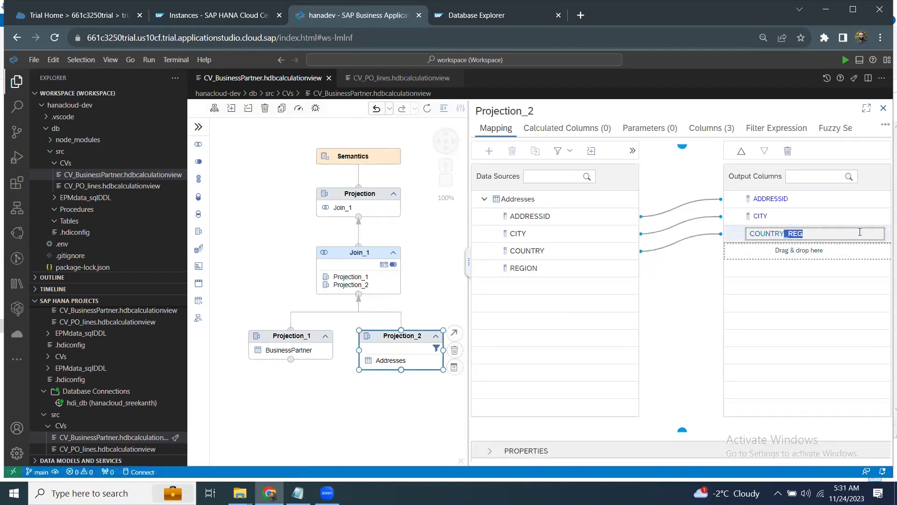
pyautogui.press('BackSpace')
pyautogui.press('Return')
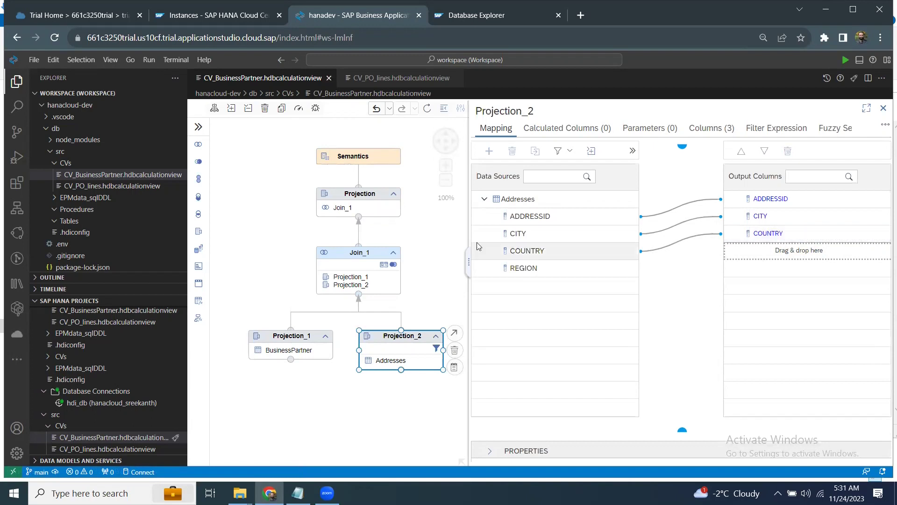
pyautogui.click(367, 251)
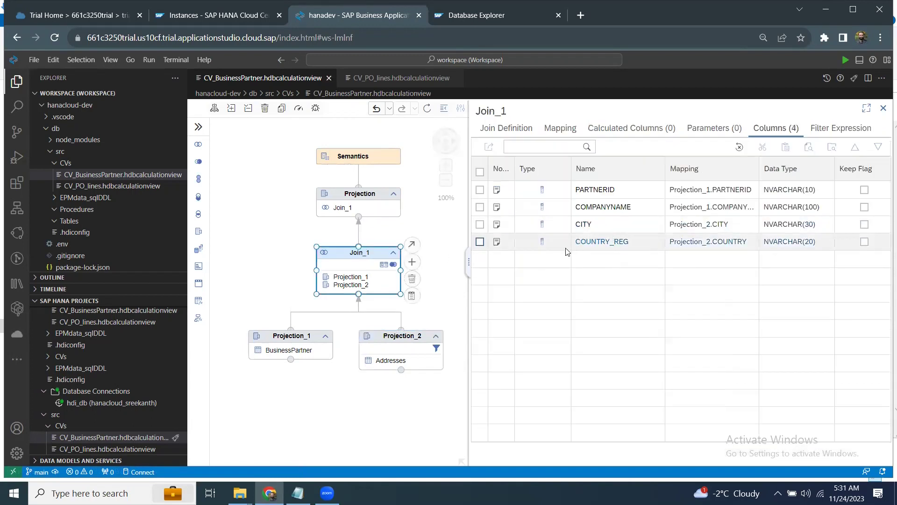
# - Propagate the COUNTRY output column of Projection_2 to Semantics and check the columns in the Semantics node
pyautogui.click(422, 337)
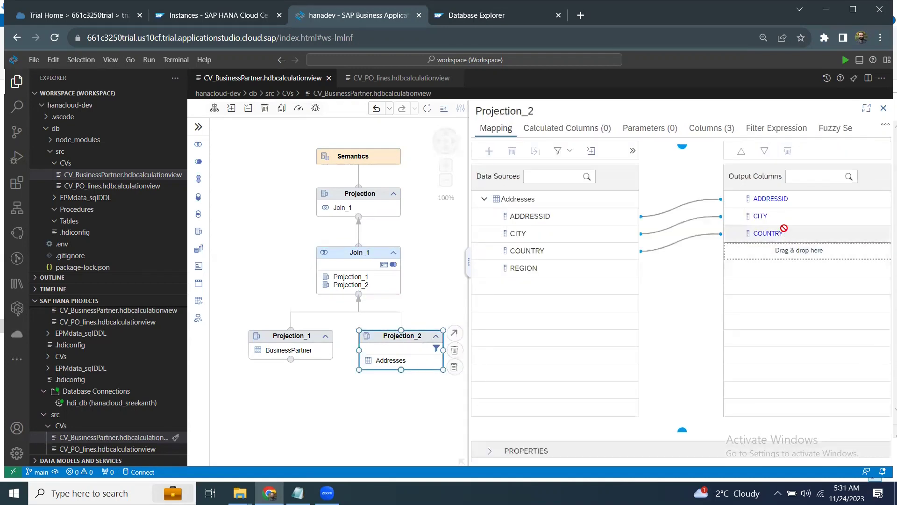
pyautogui.rightClick(785, 231)
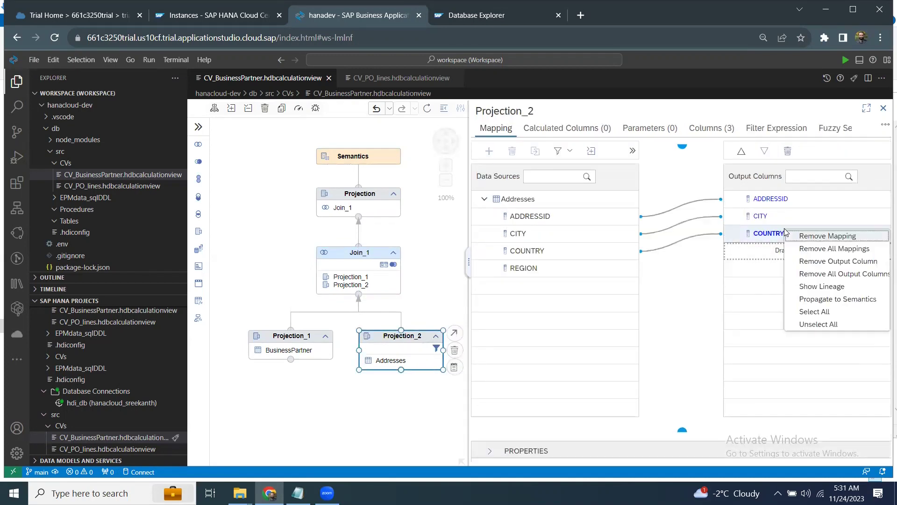
pyautogui.click(823, 299)
pyautogui.click(684, 363)
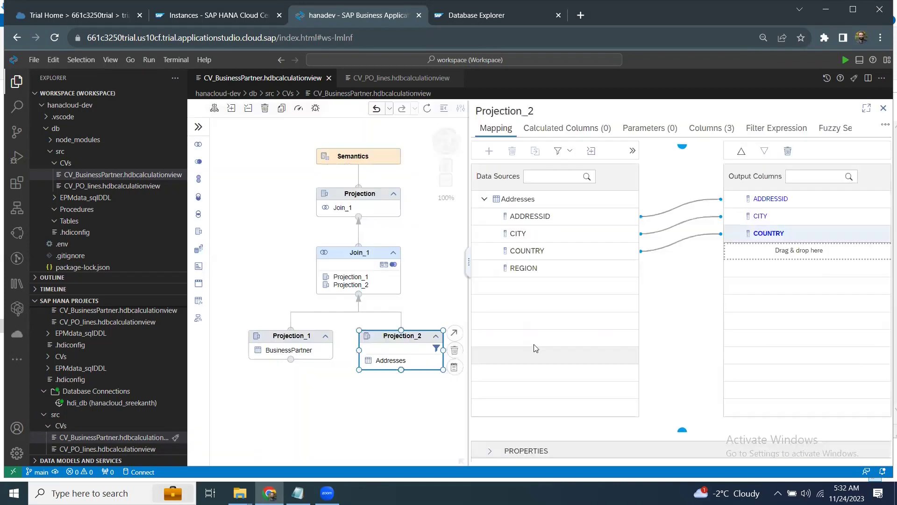
pyautogui.click(382, 155)
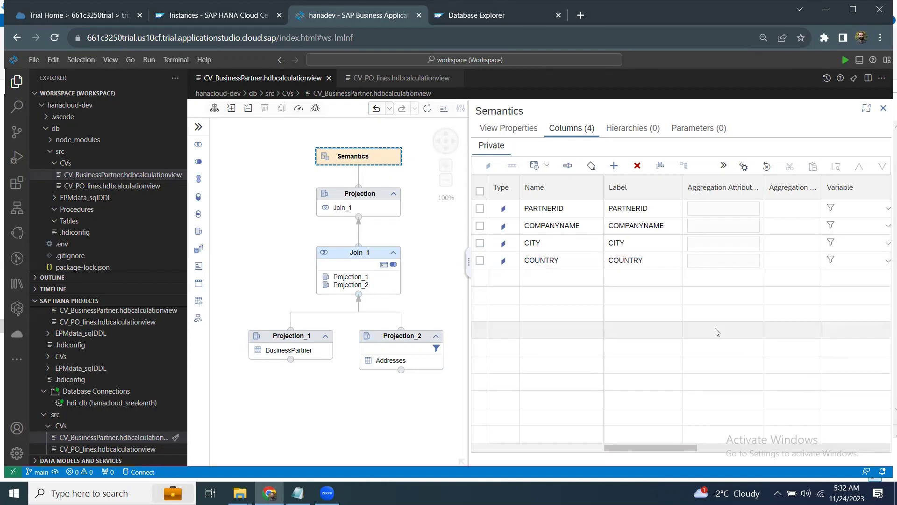
# - Check the topic list in Notepad, then open the data query of Projection_3 from CV_PO_lines in the SQL editor
pyautogui.click(299, 493)
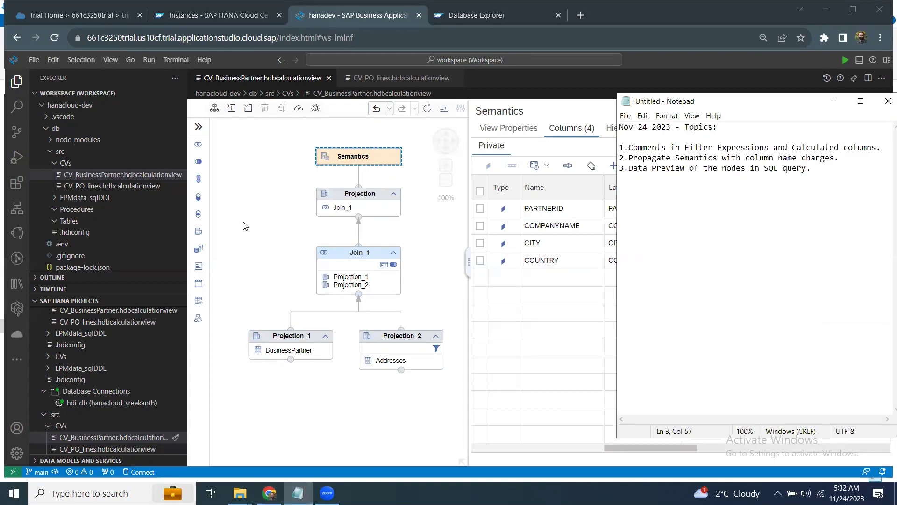
pyautogui.click(386, 78)
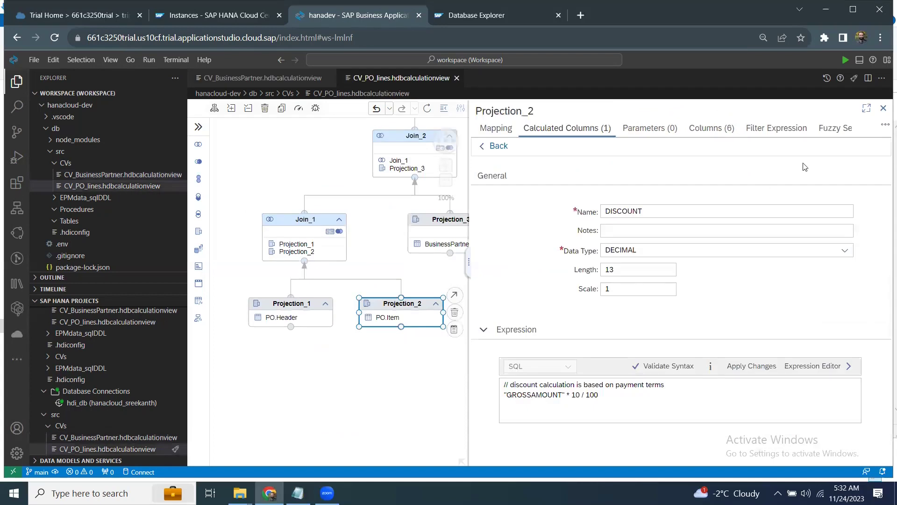
pyautogui.click(883, 108)
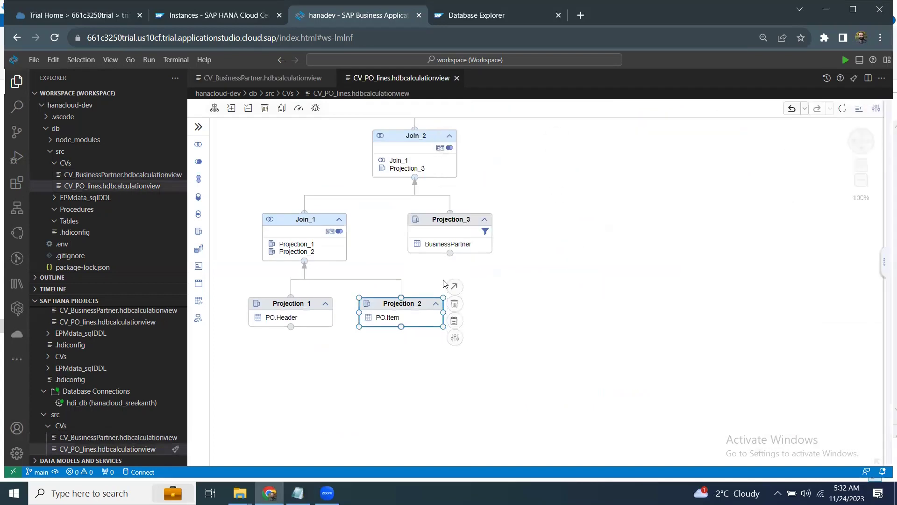
pyautogui.moveTo(484, 231)
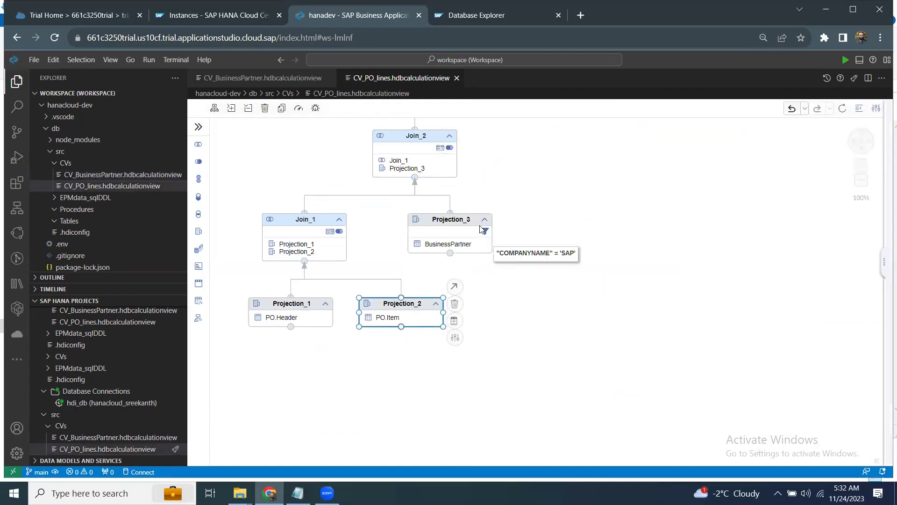
pyautogui.rightClick(454, 222)
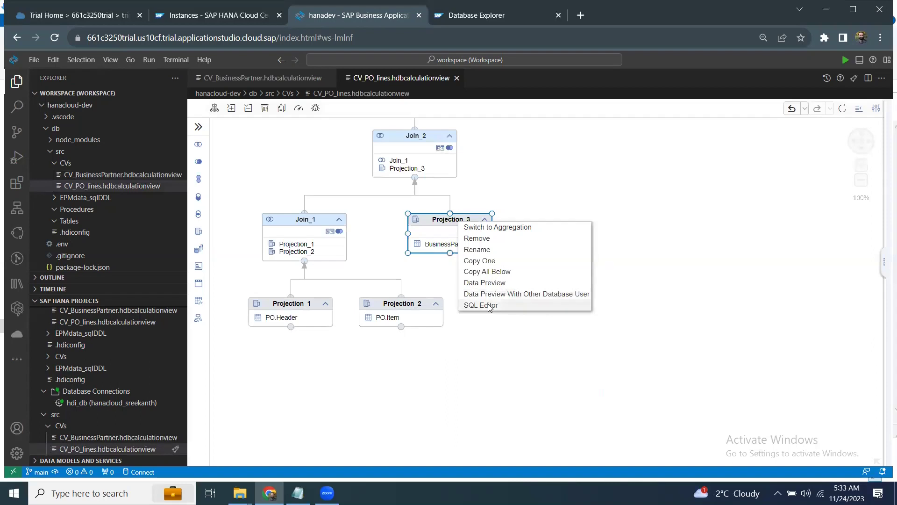
pyautogui.click(490, 308)
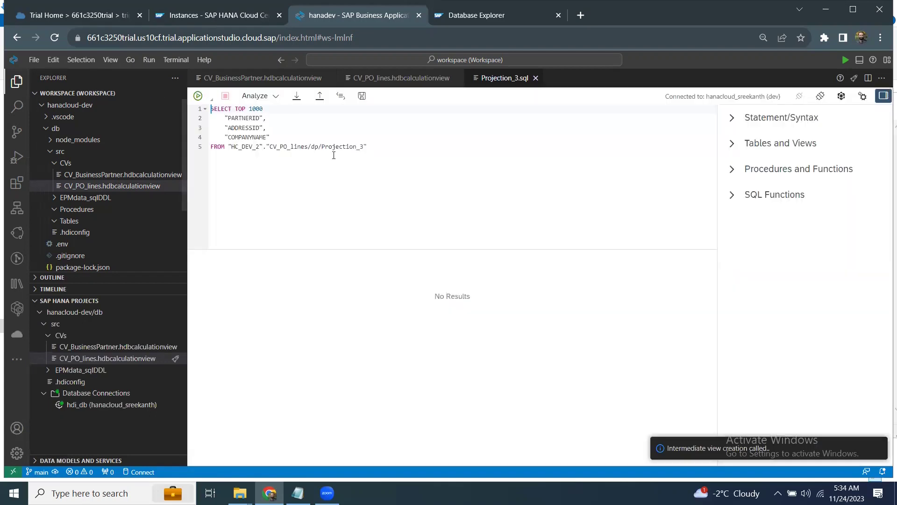
# - Run the SELECT TOP 1000 query on the Projection_3 node and return to the topic list in Notepad
pyautogui.hotkey('shift', 'Up')
pyautogui.hotkey('shift', 'Up')
pyautogui.hotkey('shift', 'Home')
pyautogui.hotkey('shift', 'Home')
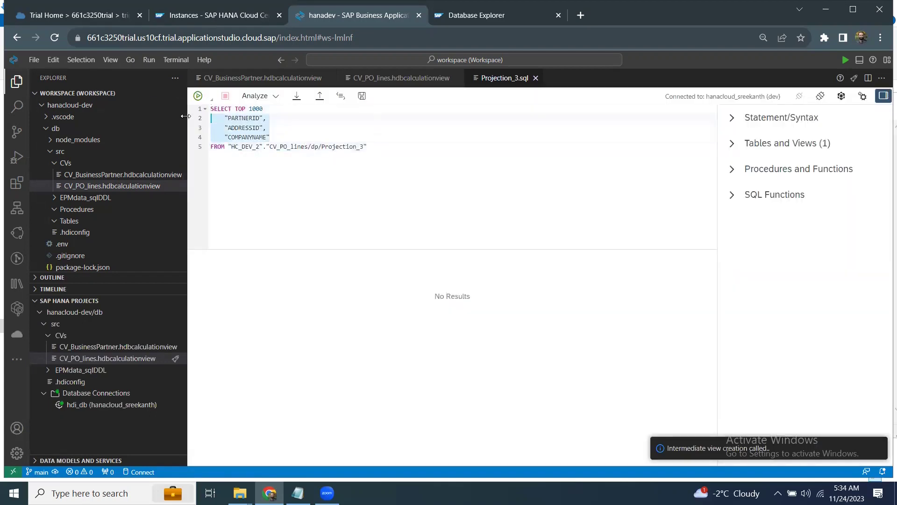
pyautogui.click(387, 144)
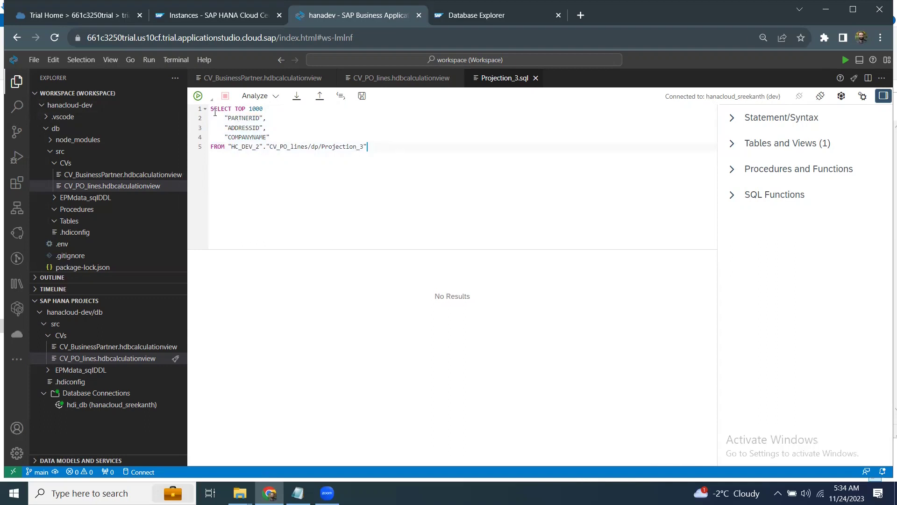
pyautogui.click(198, 96)
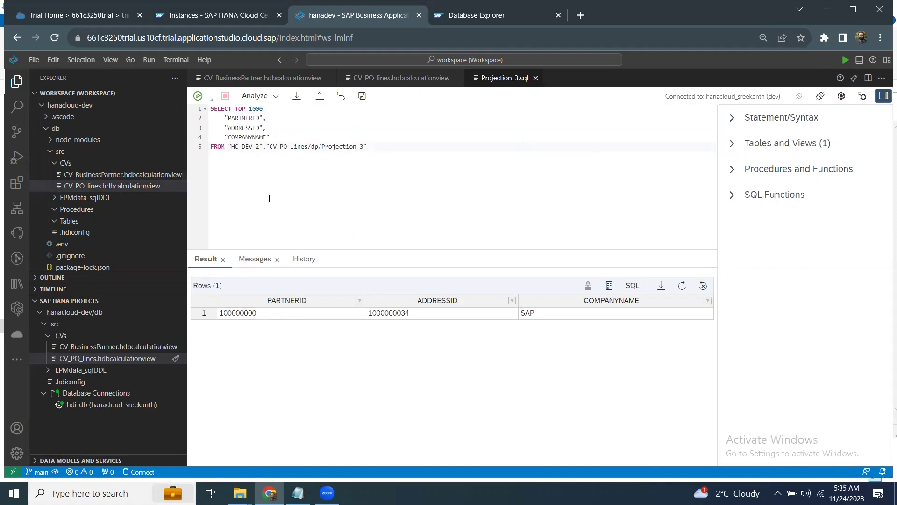
pyautogui.hotkey('alt', 'Tab')
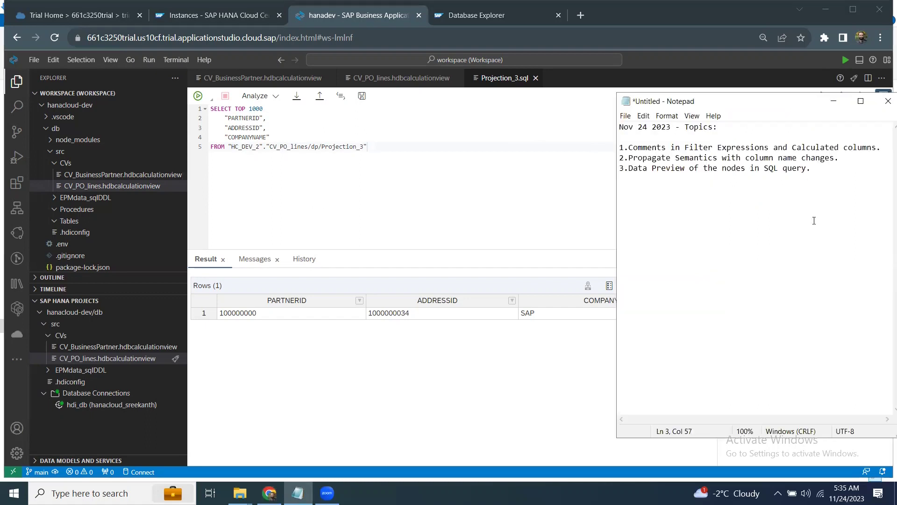